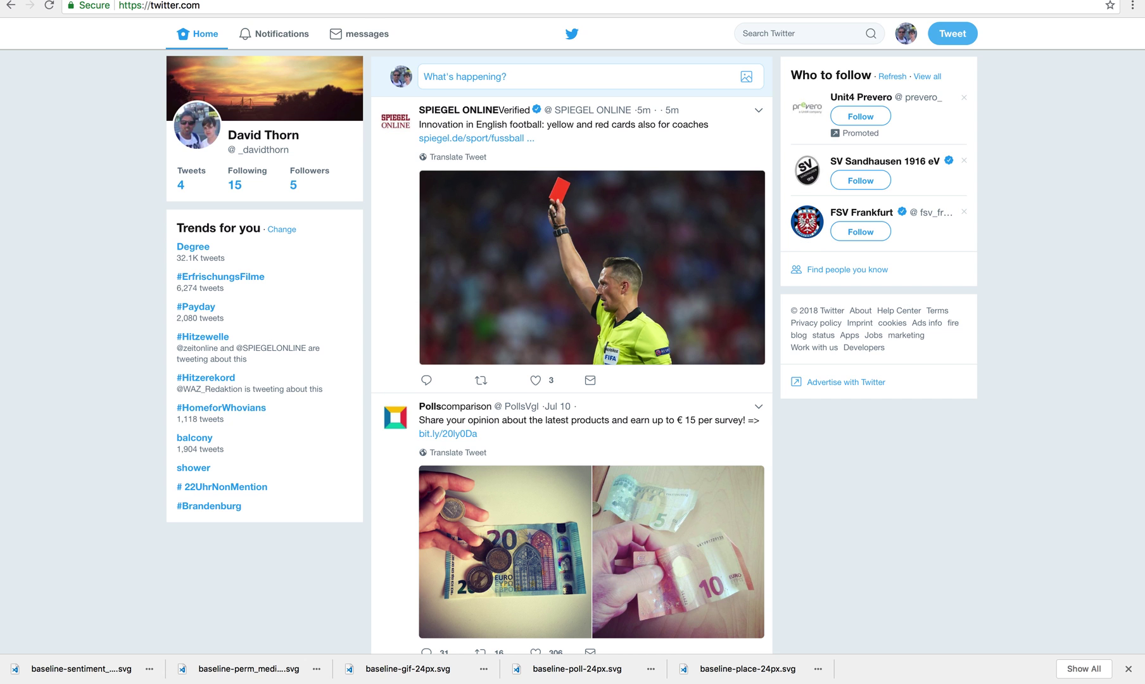
Step: Show the 11-part Twitter clone playlist, then switch to the localhost:8080 Twitter clone page
{"action": "key", "text": "ctrl+Tab"}
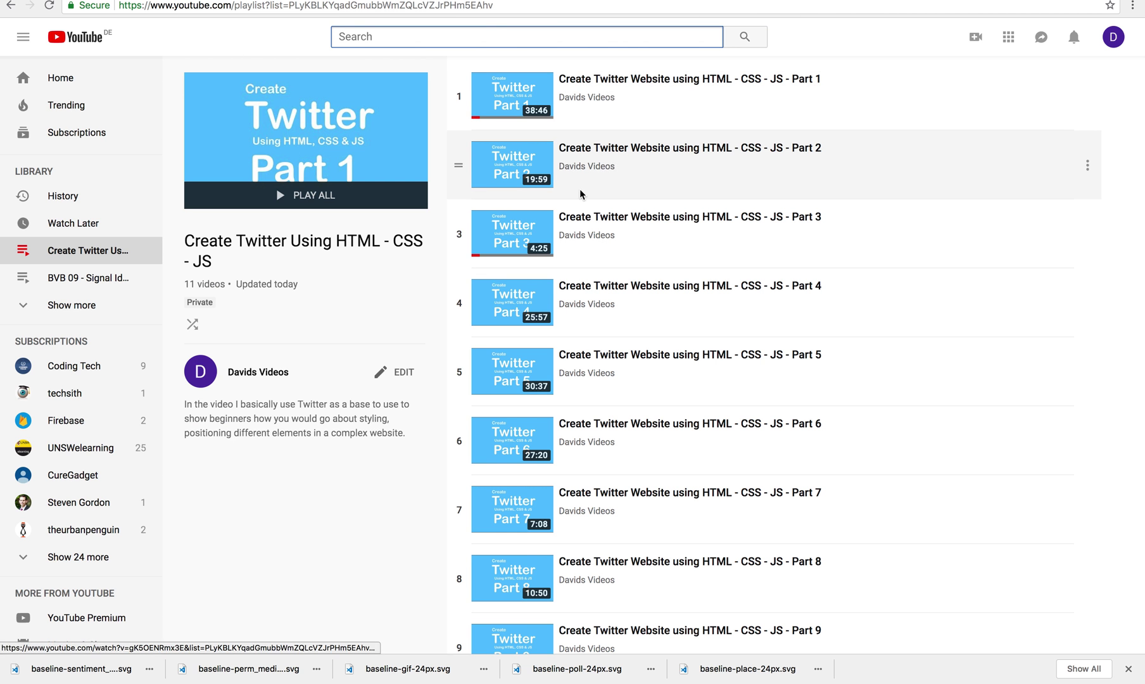
{"action": "scroll", "coordinate": [579, 188], "scroll_direction": "down", "scroll_amount": 2}
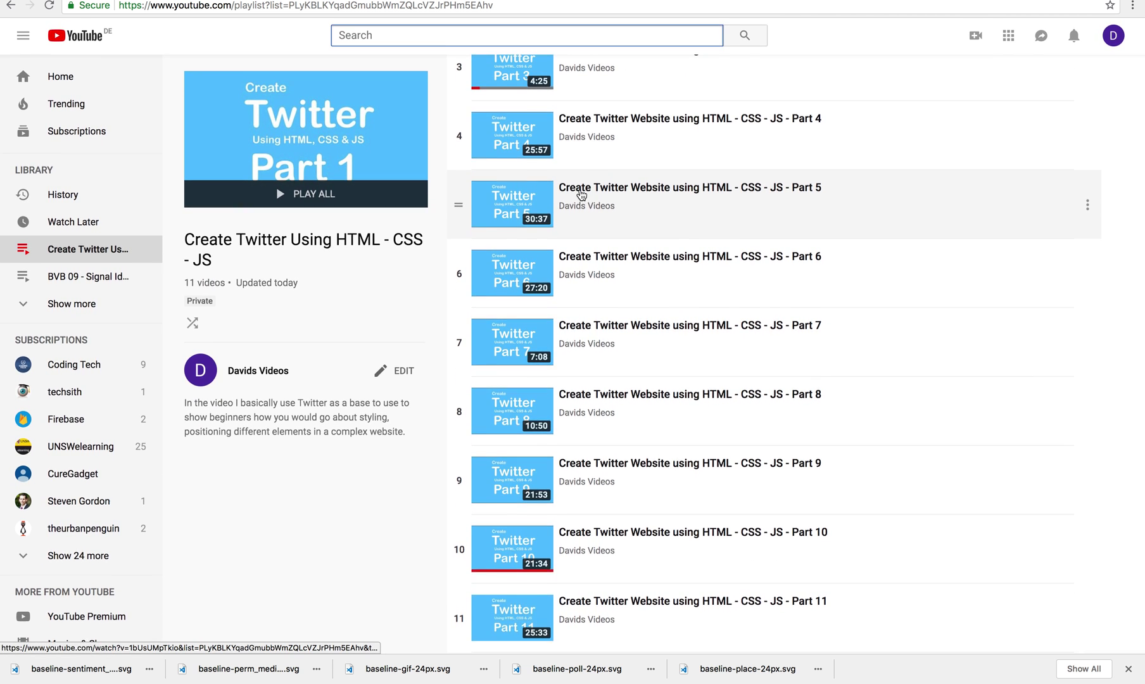
{"action": "scroll", "coordinate": [579, 189], "scroll_direction": "up", "scroll_amount": 3}
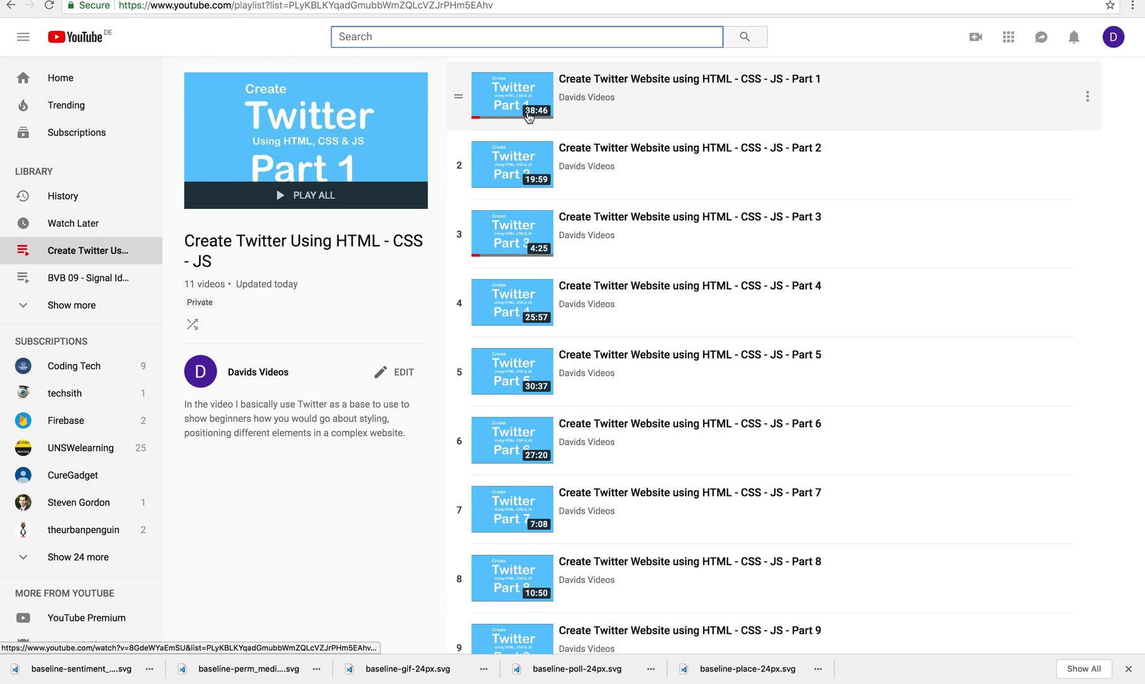
{"action": "scroll", "coordinate": [529, 161], "scroll_direction": "down", "scroll_amount": 2}
{"action": "scroll", "coordinate": [532, 285], "scroll_direction": "down", "scroll_amount": 2}
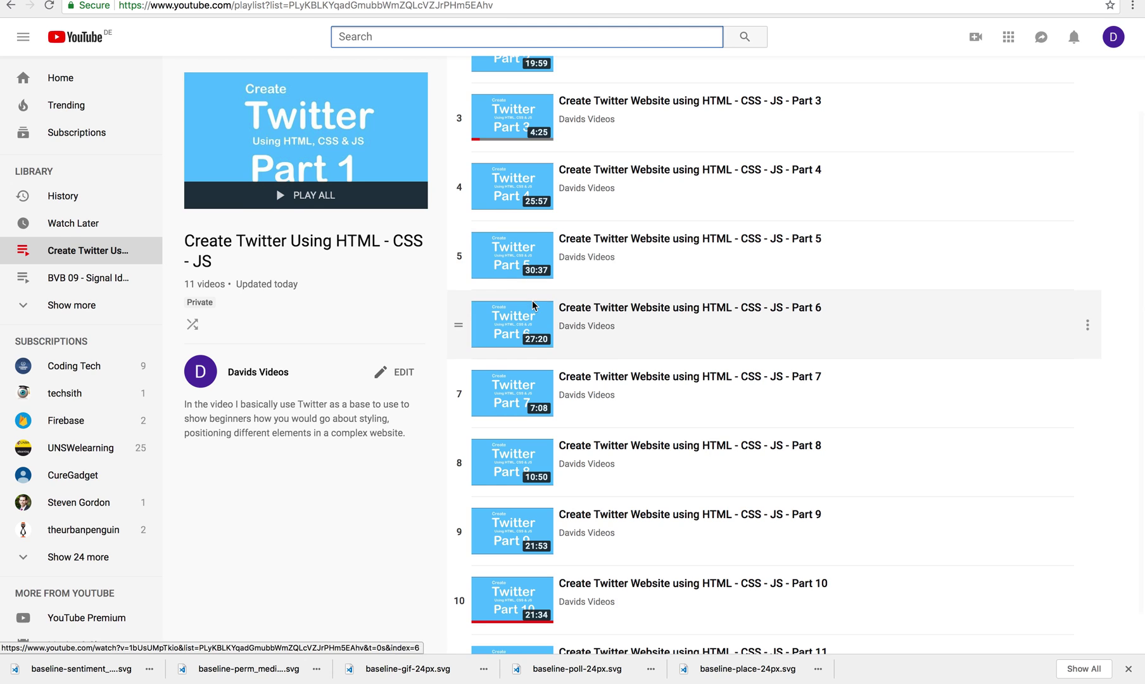
{"action": "scroll", "coordinate": [533, 305], "scroll_direction": "down", "scroll_amount": 2}
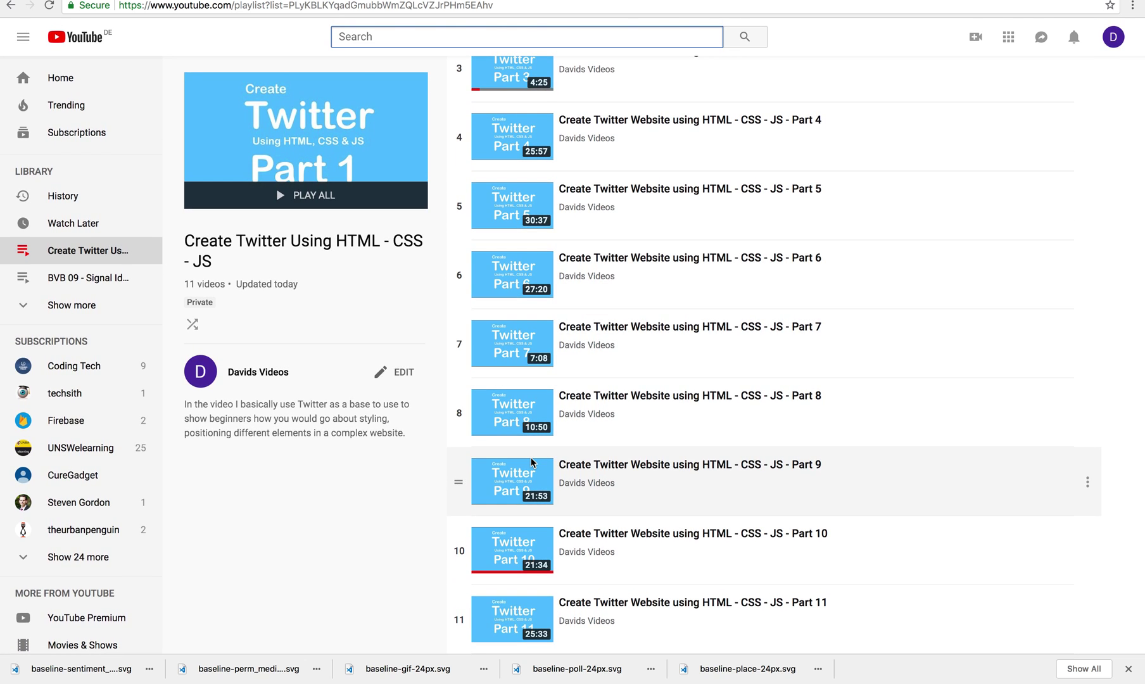
{"action": "scroll", "coordinate": [532, 463], "scroll_direction": "up", "scroll_amount": 4}
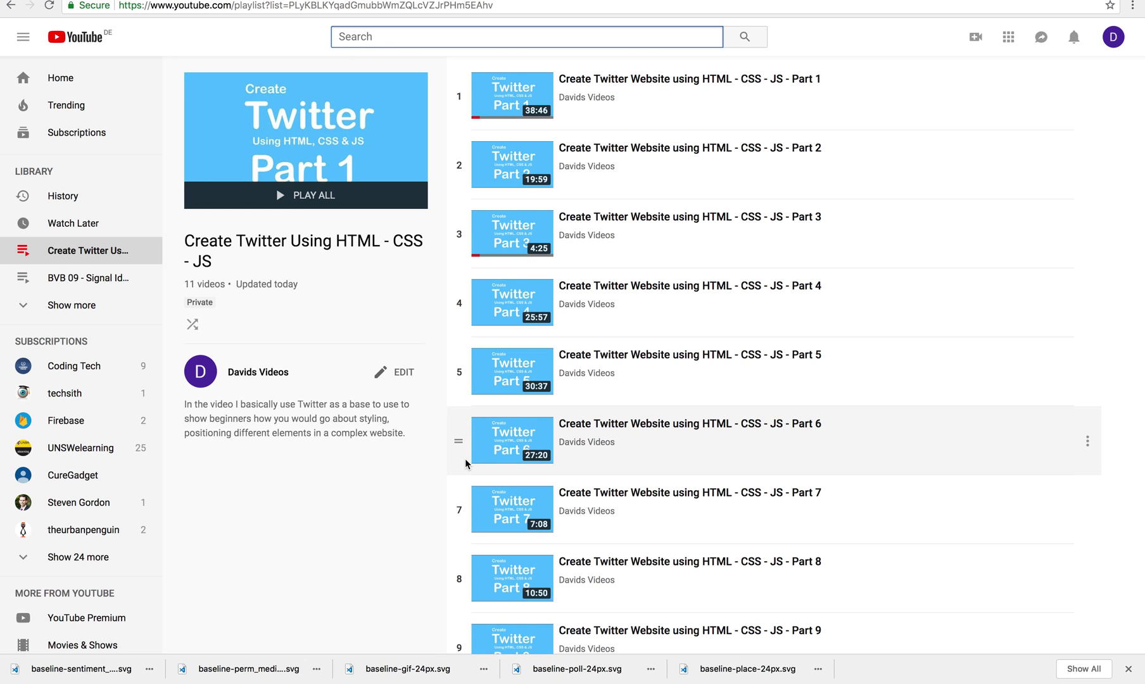
{"action": "scroll", "coordinate": [465, 459], "scroll_direction": "down", "scroll_amount": 5}
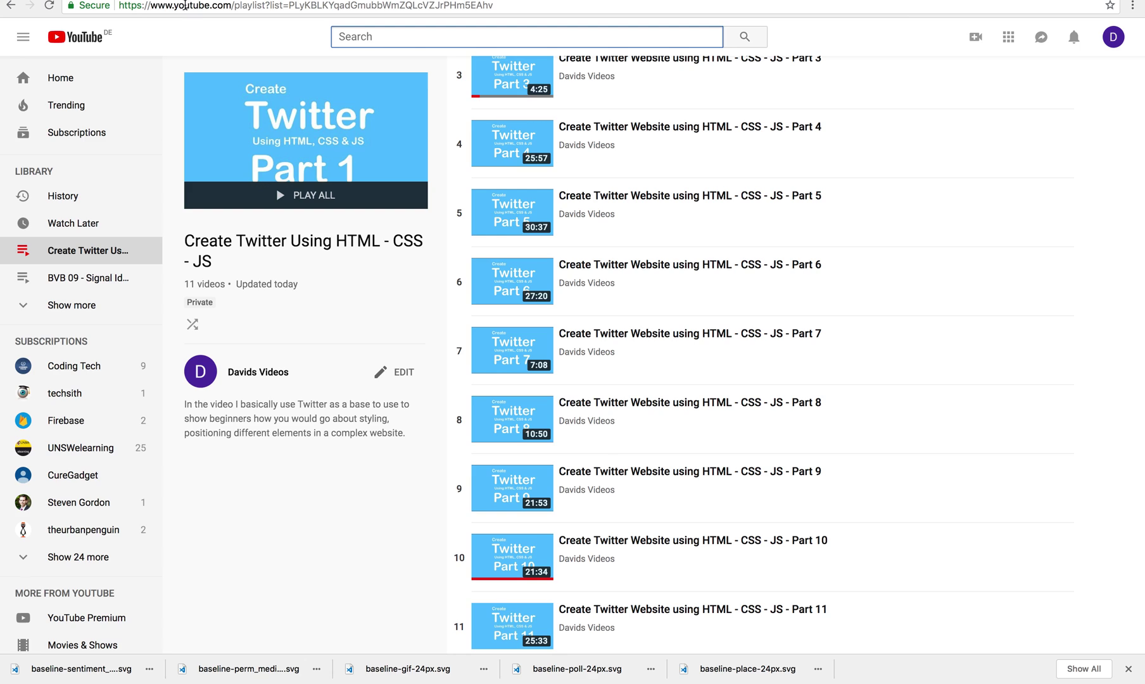
{"action": "key", "text": "ctrl+Tab"}
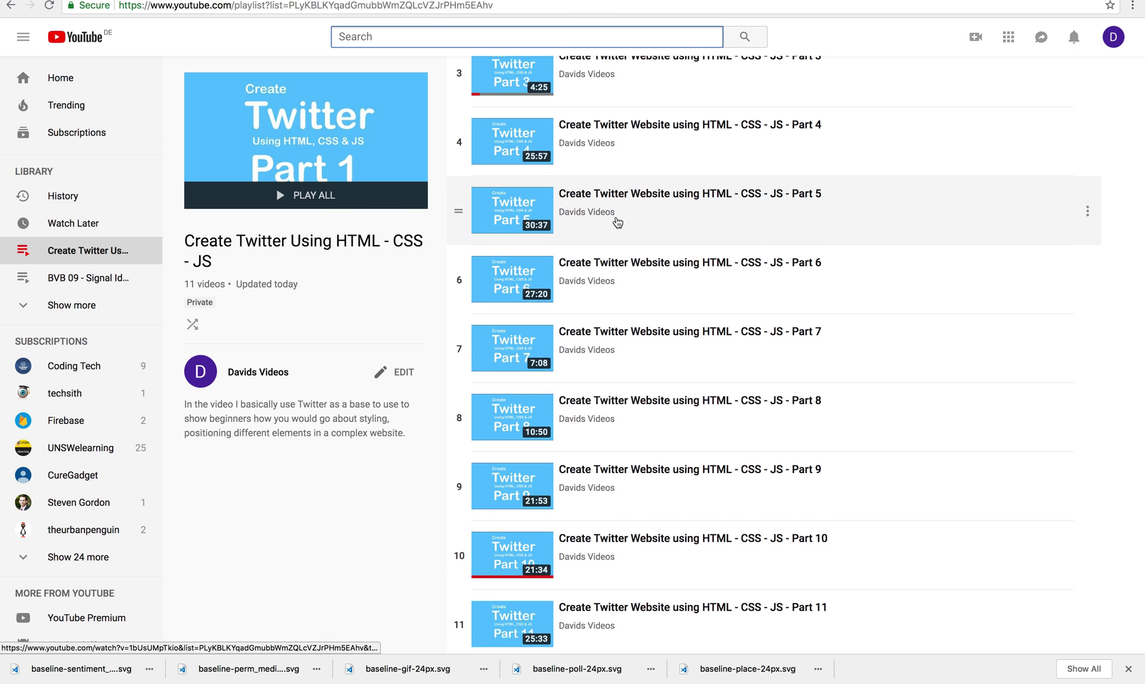
{"action": "scroll", "coordinate": [617, 222], "scroll_direction": "up", "scroll_amount": 2}
{"action": "scroll", "coordinate": [617, 222], "scroll_direction": "up", "scroll_amount": 2}
{"action": "scroll", "coordinate": [581, 179], "scroll_direction": "up", "scroll_amount": 2}
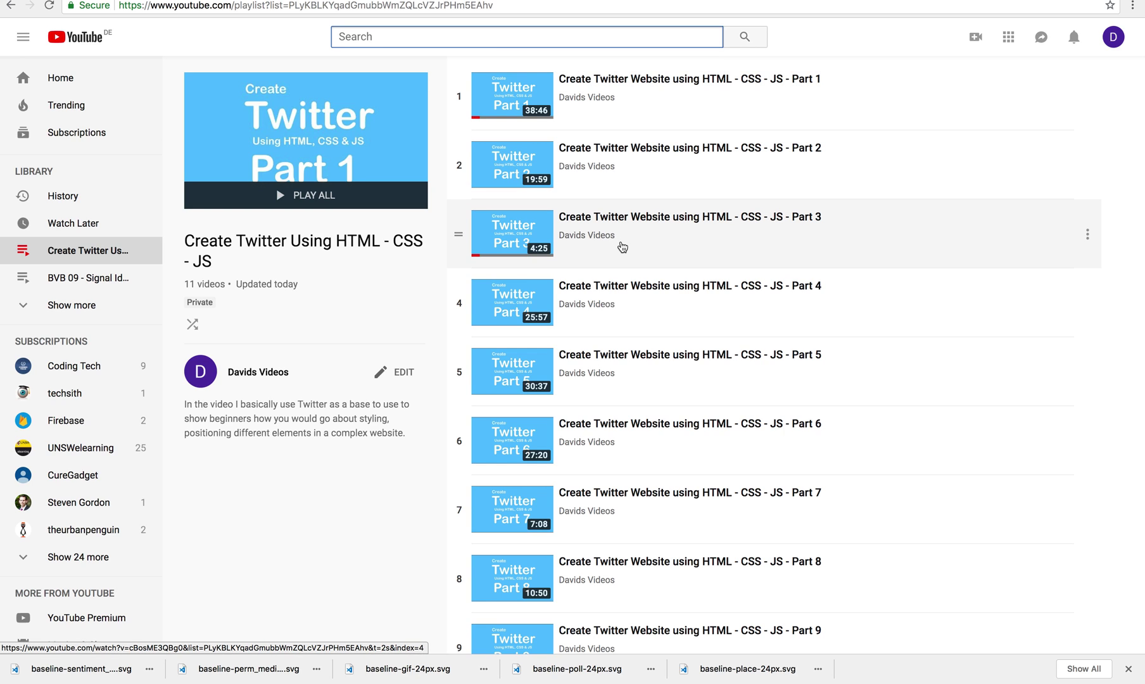
{"action": "scroll", "coordinate": [622, 247], "scroll_direction": "down", "scroll_amount": 2}
{"action": "scroll", "coordinate": [623, 246], "scroll_direction": "down", "scroll_amount": 3}
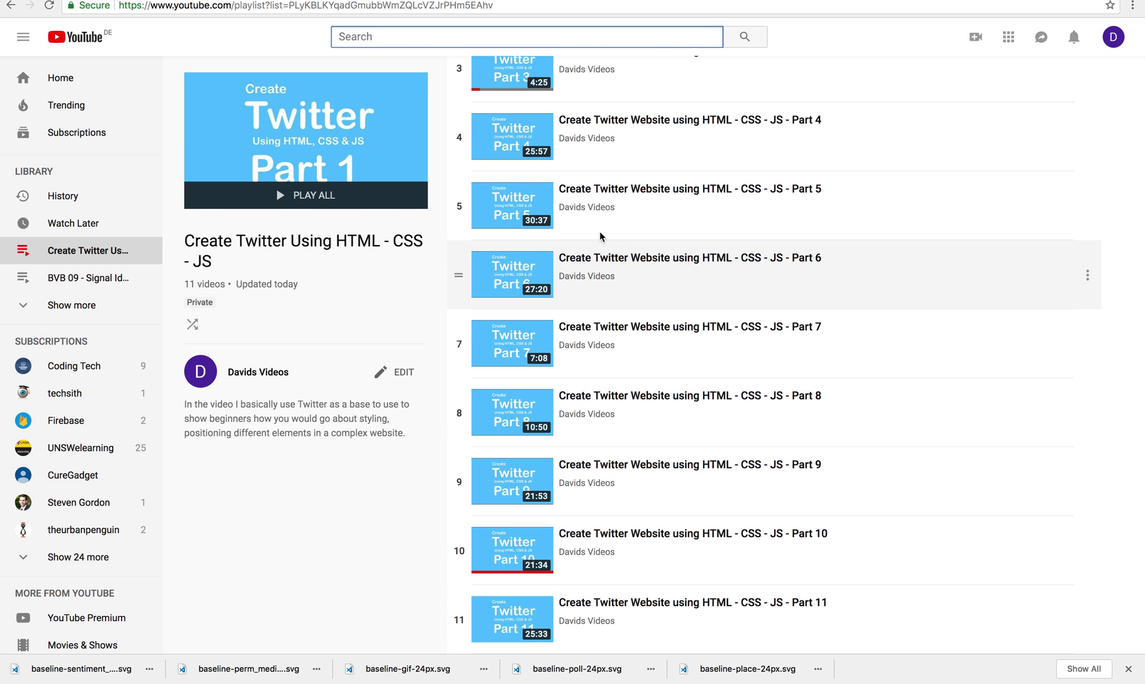
Step: Return to the real twitter.com home feed from the playlist
{"action": "key", "text": "ctrl+l"}
{"action": "type", "text": "ttps://twitter.com"}
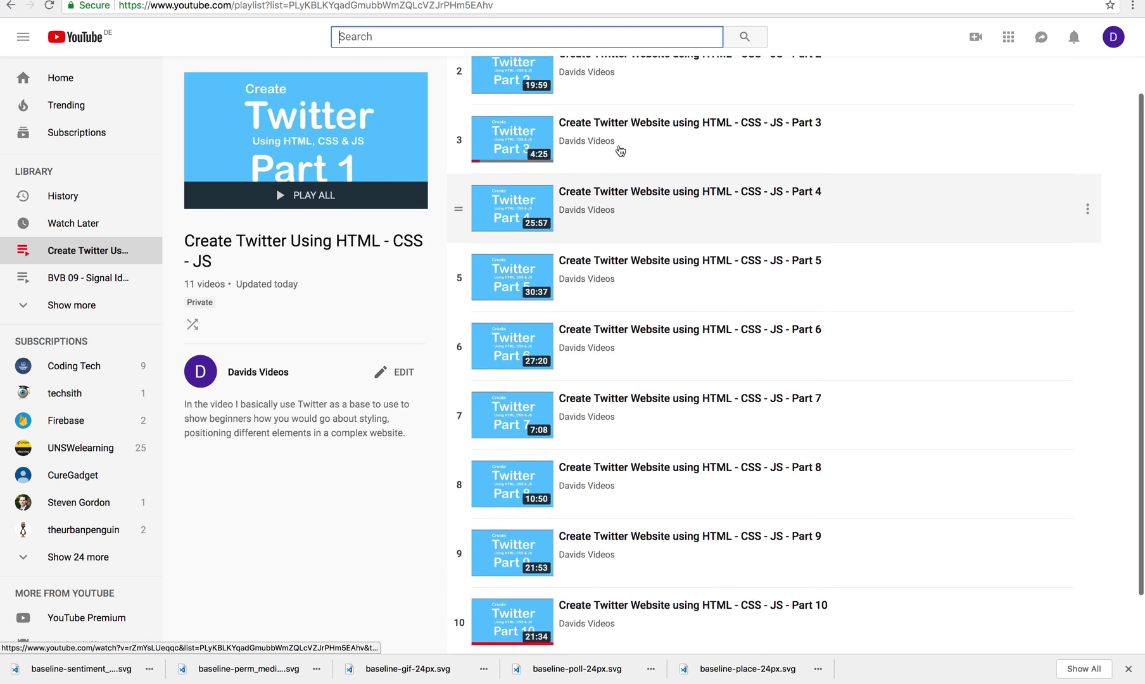
{"action": "scroll", "coordinate": [616, 143], "scroll_direction": "up", "scroll_amount": 3}
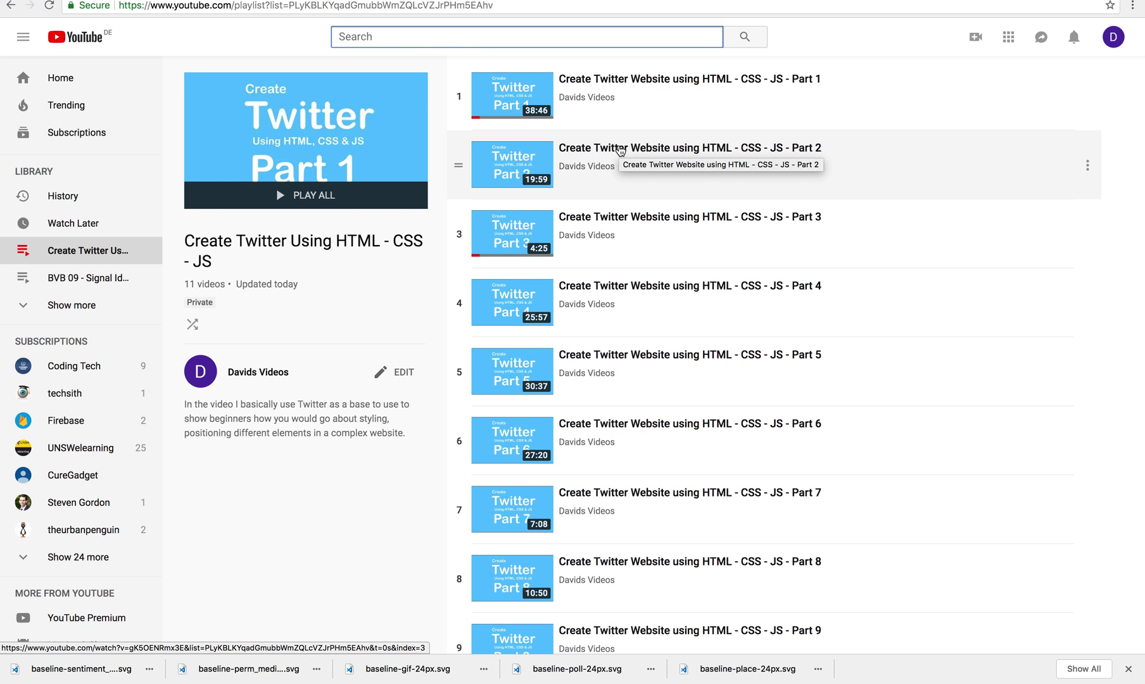
{"action": "scroll", "coordinate": [620, 150], "scroll_direction": "down", "scroll_amount": 4}
{"action": "scroll", "coordinate": [620, 150], "scroll_direction": "down", "scroll_amount": 2}
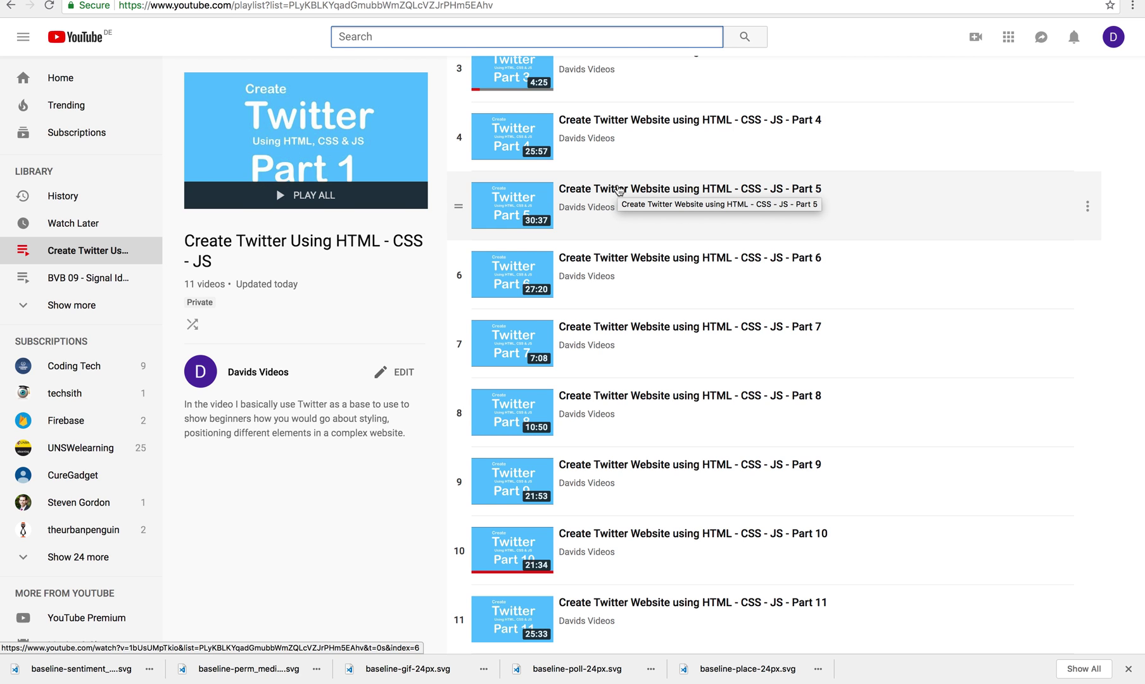
{"action": "scroll", "coordinate": [618, 190], "scroll_direction": "up", "scroll_amount": 5}
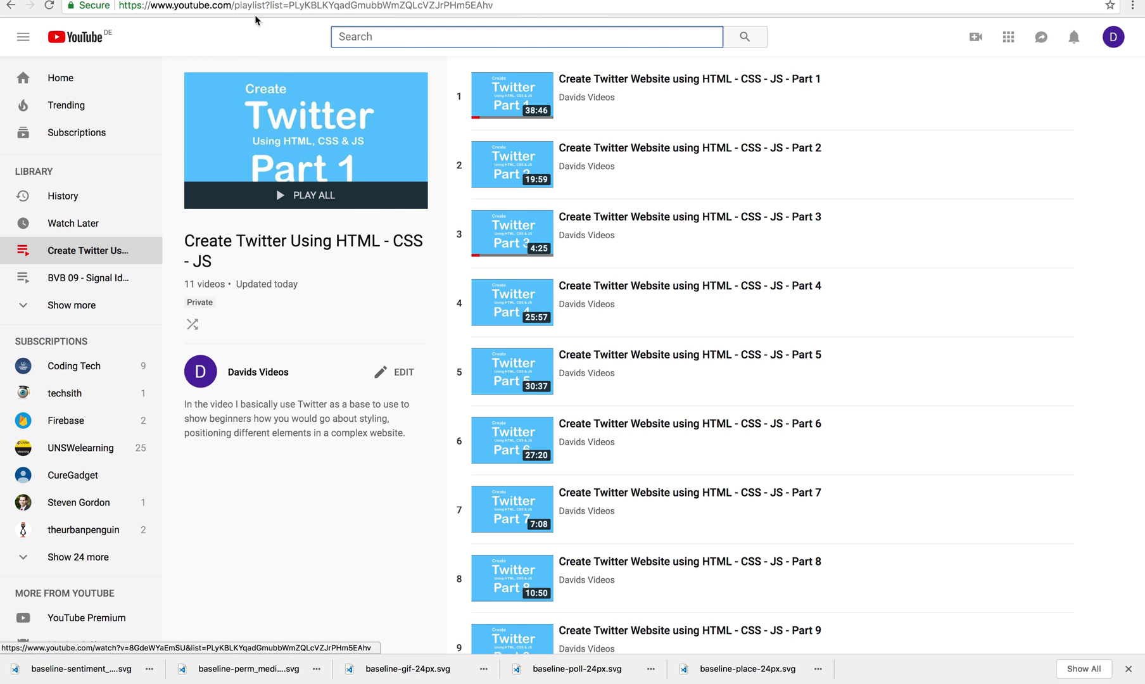
{"action": "key", "text": "ctrl+Tab"}
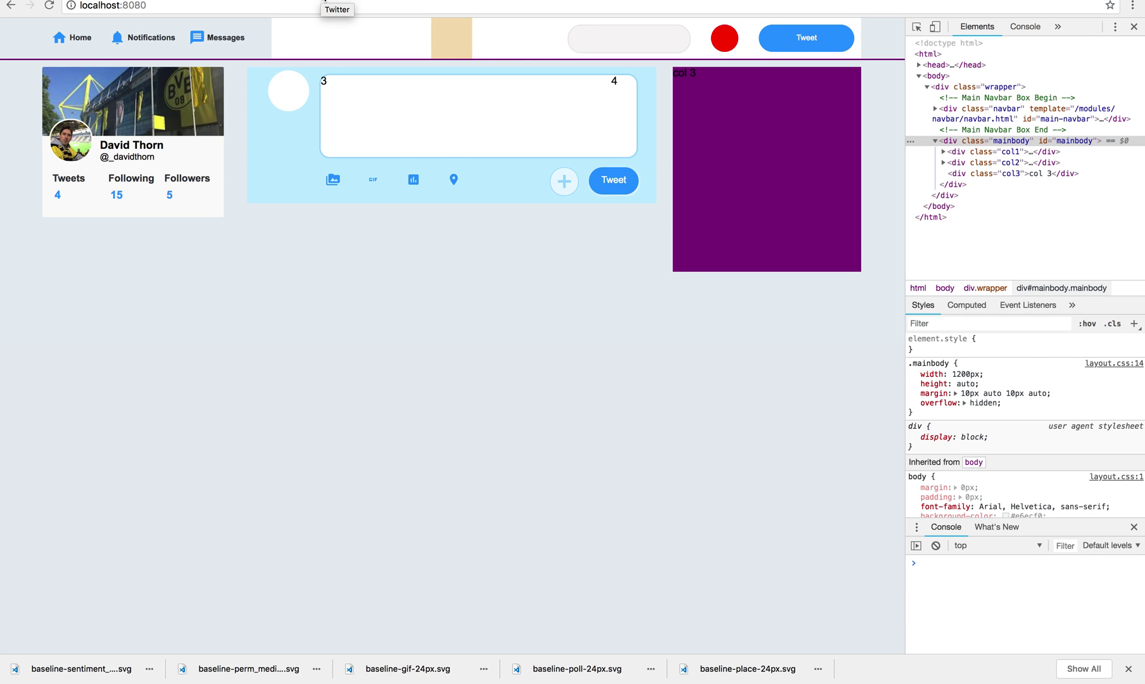
Step: Return to the YouTube Create Twitter playlist tab from the local clone
{"action": "left_click", "coordinate": [366, 2]}
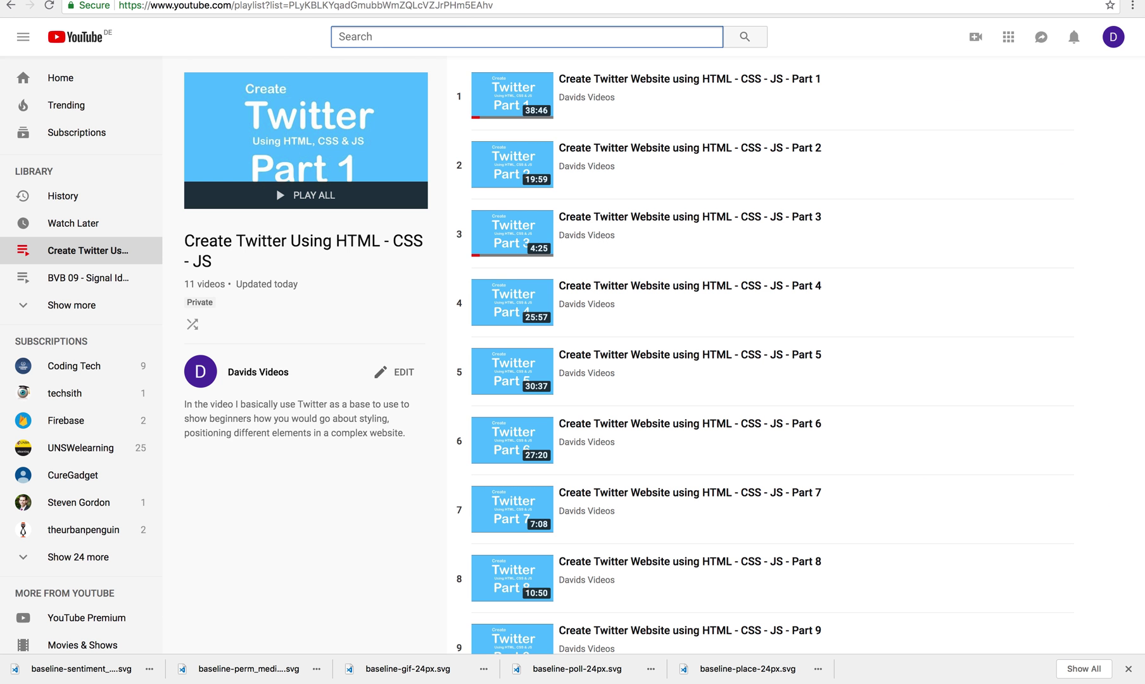